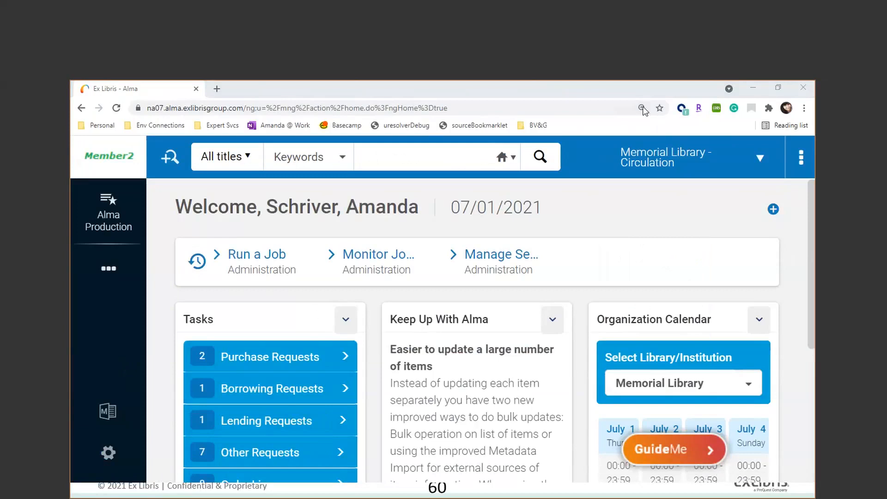
Step: Open the normalization processes of the MARC21 Bibliographic profile in the Resources metadata configuration
{"action": "left_click", "coordinate": [594, 127]}
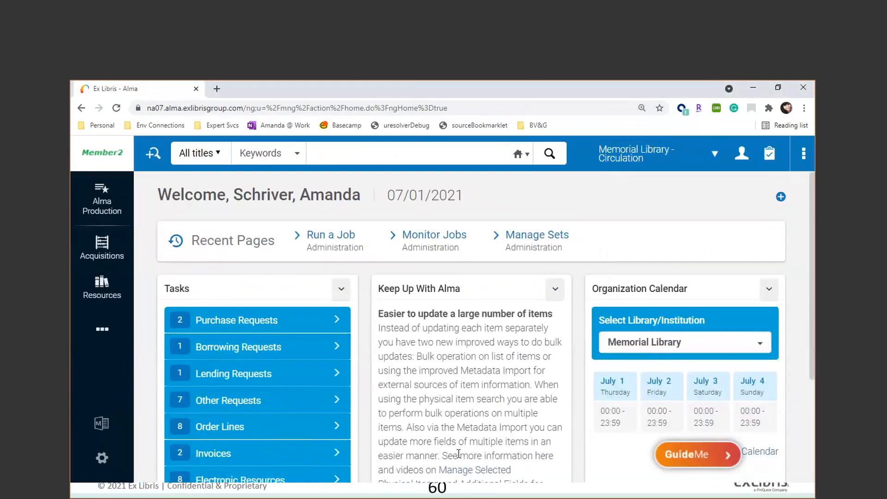
{"action": "left_click", "coordinate": [101, 460]}
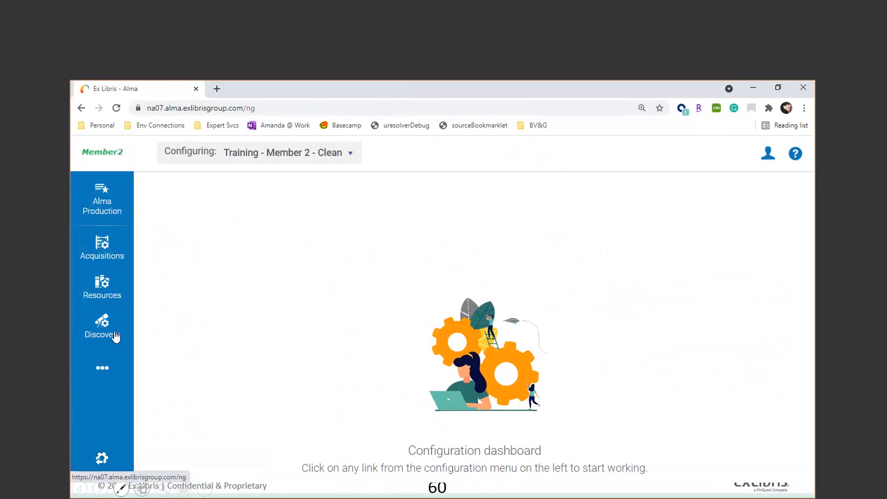
{"action": "left_click", "coordinate": [114, 300]}
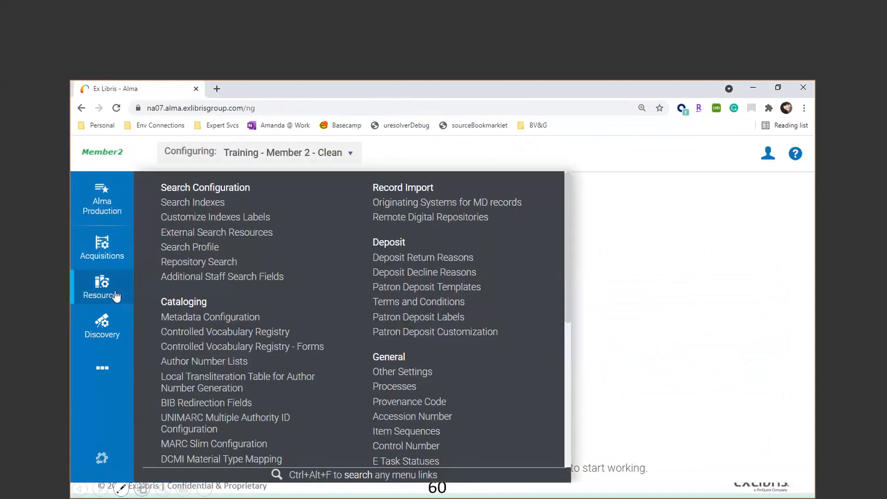
{"action": "left_click", "coordinate": [211, 319]}
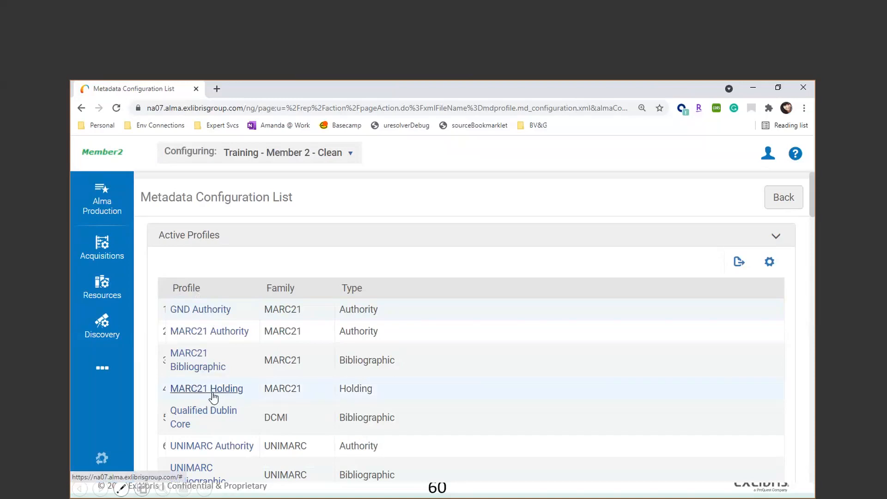
{"action": "left_click", "coordinate": [204, 370]}
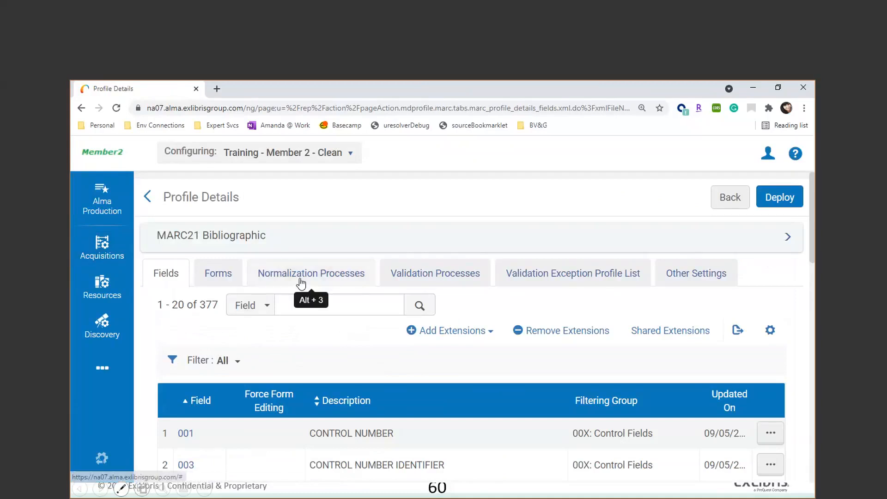
{"action": "left_click", "coordinate": [342, 282]}
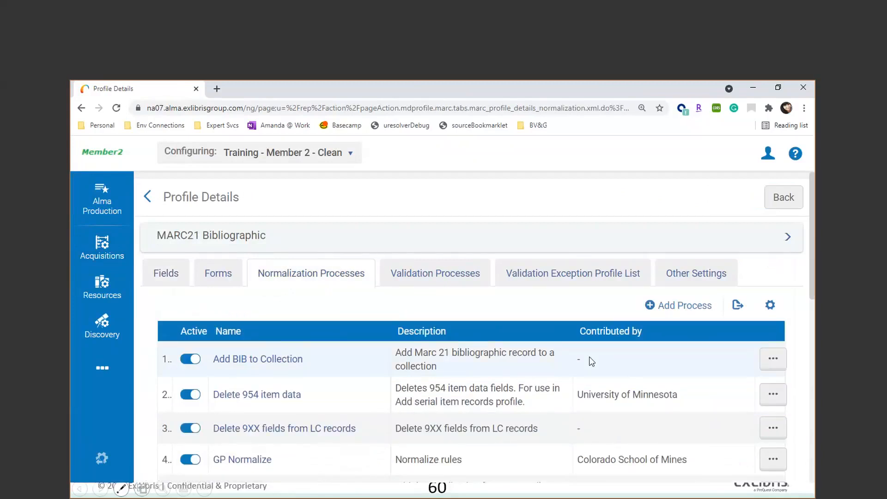
Step: Add a normalization process named Demo Normalization Process with the description KD, and continue to its task list
{"action": "left_click", "coordinate": [703, 308]}
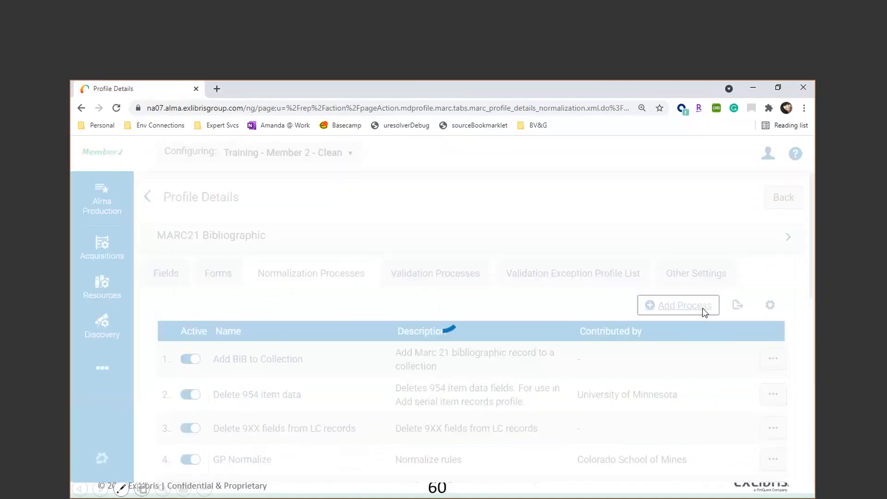
{"action": "left_click", "coordinate": [396, 269]}
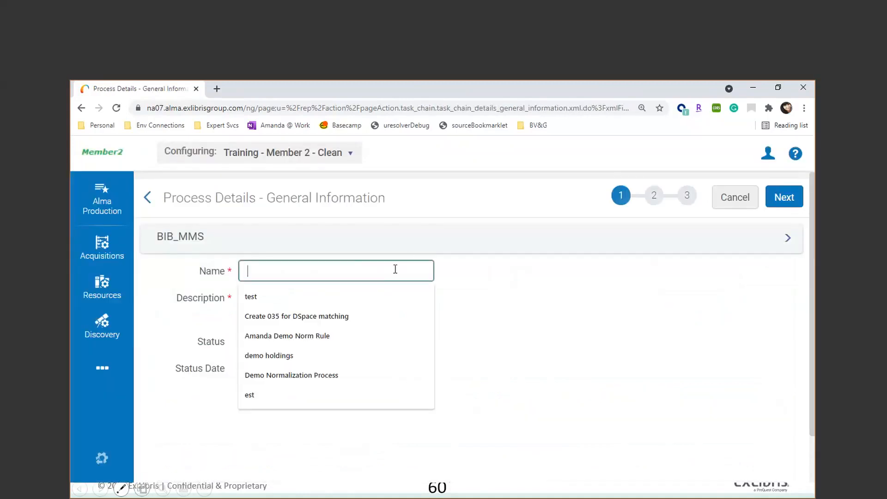
{"action": "type", "text": "dEmo"}
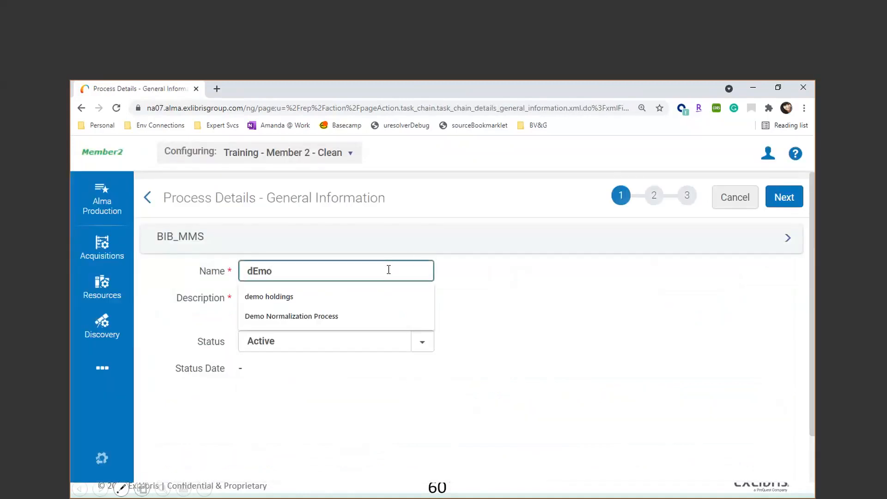
{"action": "left_click", "coordinate": [333, 322]}
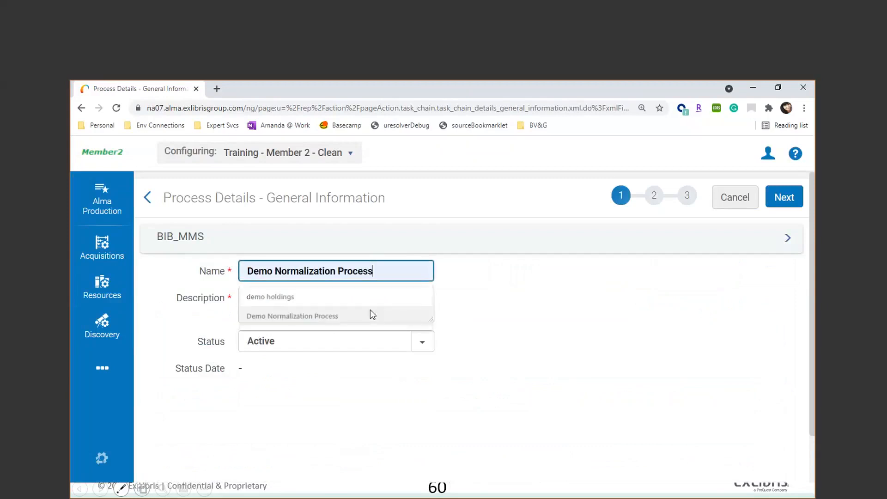
{"action": "left_click", "coordinate": [323, 312]}
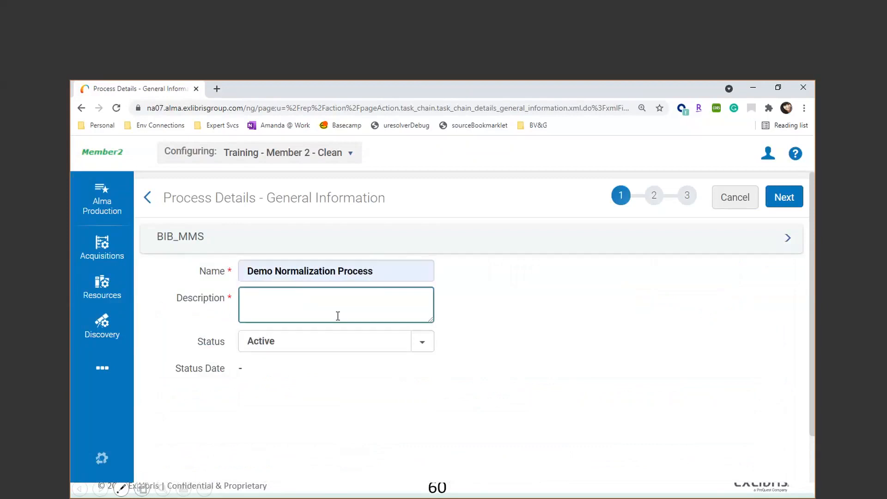
{"action": "type", "text": "KD"}
{"action": "left_click", "coordinate": [617, 293]}
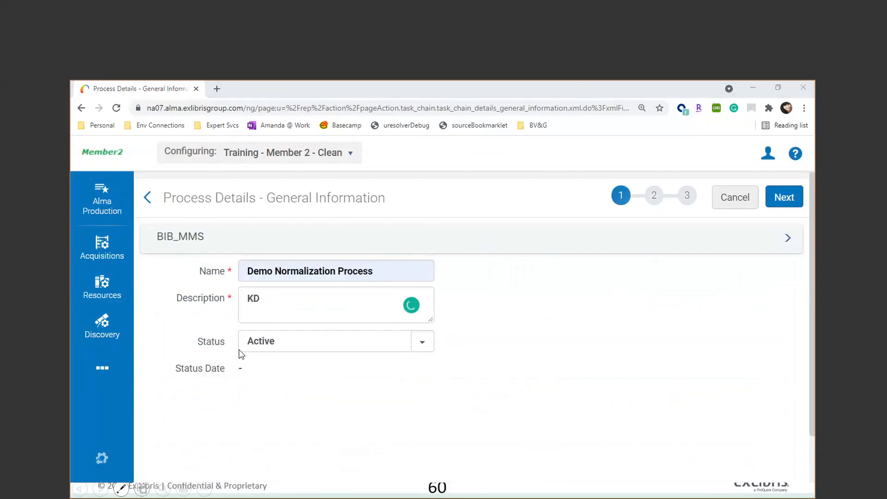
{"action": "left_click", "coordinate": [785, 197]}
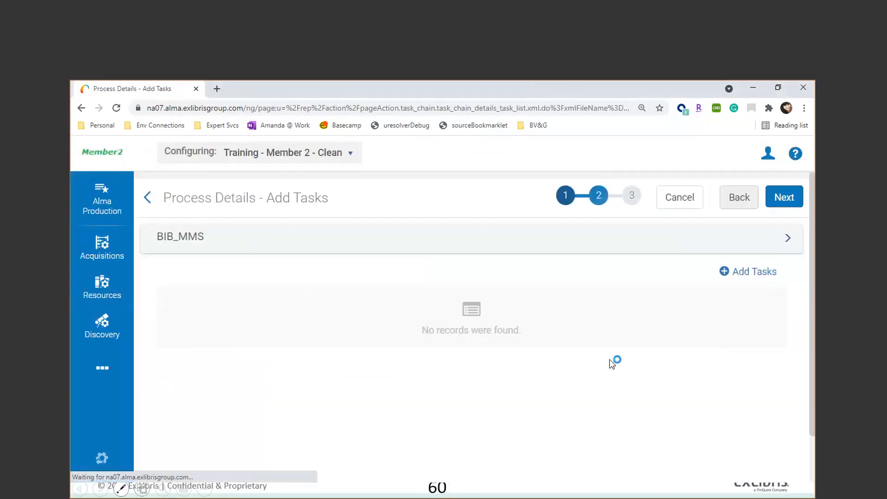
Step: Add the MarcDroolNormalization task to the process and continue to the task parameters
{"action": "left_click", "coordinate": [753, 277]}
{"action": "scroll", "coordinate": [751, 272], "scroll_direction": "down", "scroll_amount": 10}
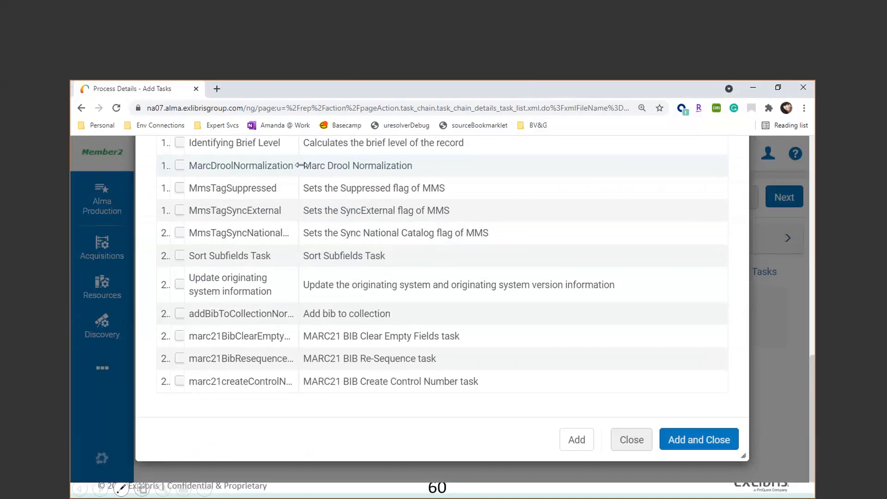
{"action": "left_click", "coordinate": [179, 166]}
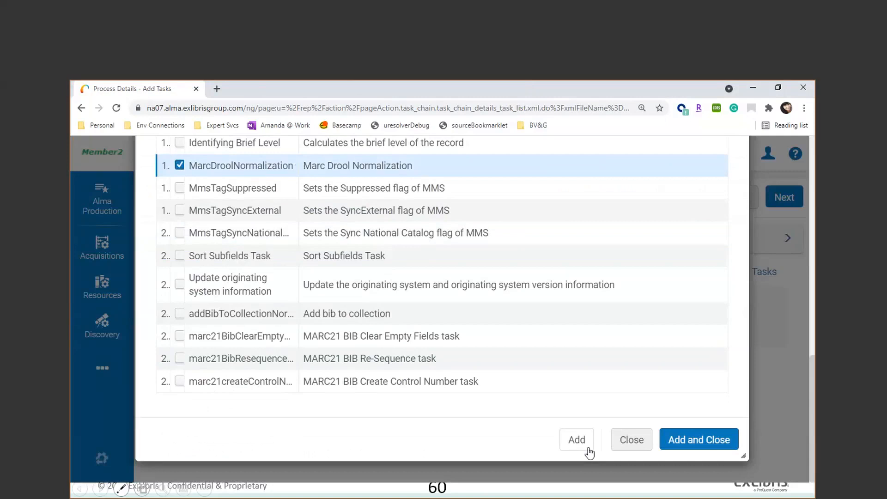
{"action": "left_click", "coordinate": [699, 439]}
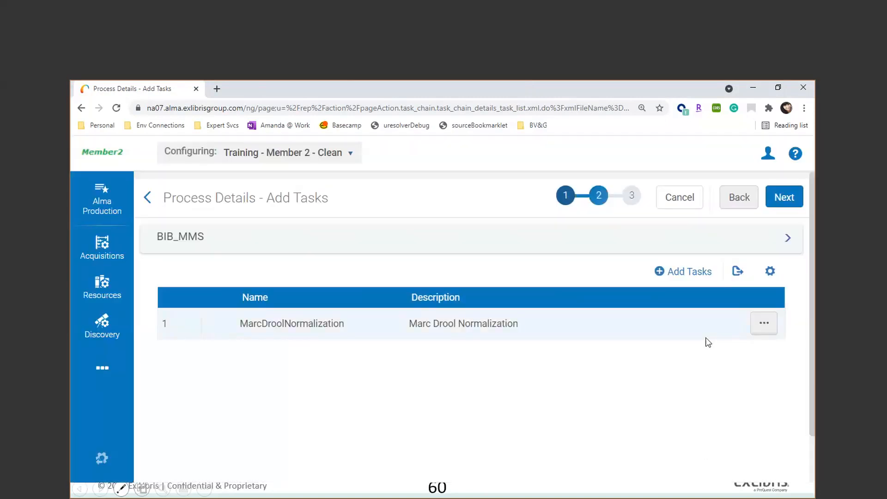
{"action": "left_click", "coordinate": [779, 209]}
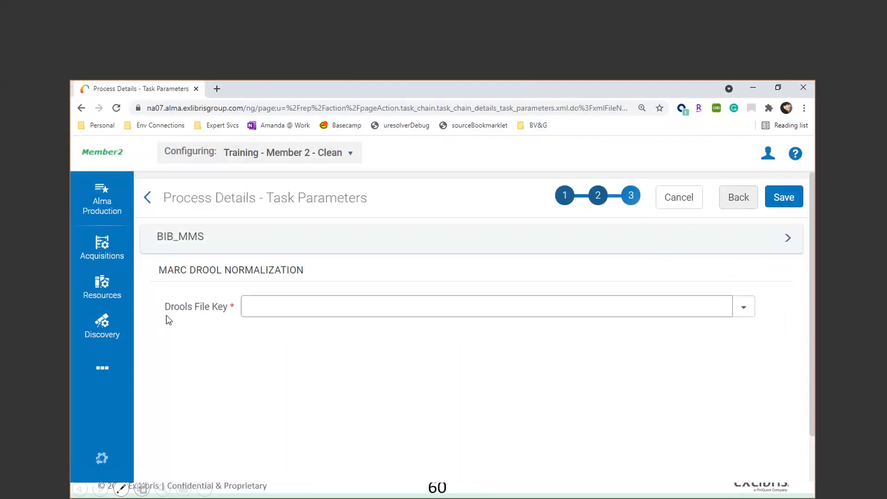
Step: Set the Drools File Key to Delete 954 item data and save the normalization process
{"action": "left_click", "coordinate": [273, 303]}
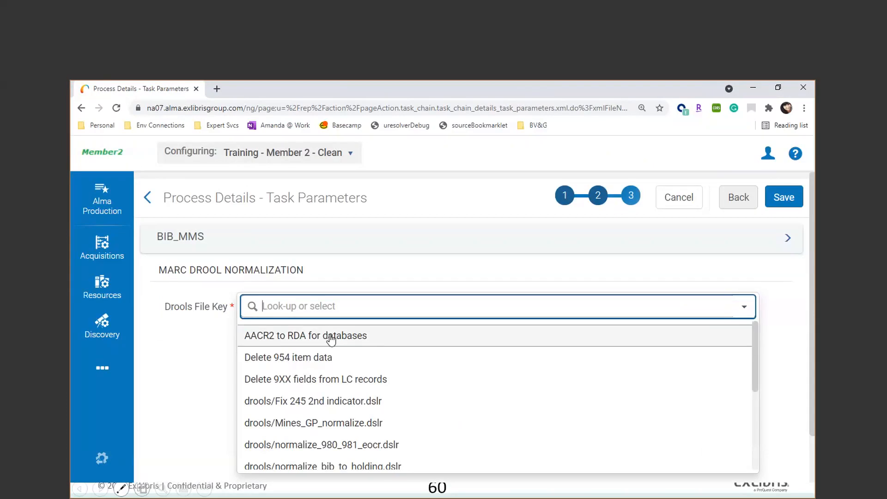
{"action": "left_click", "coordinate": [351, 360]}
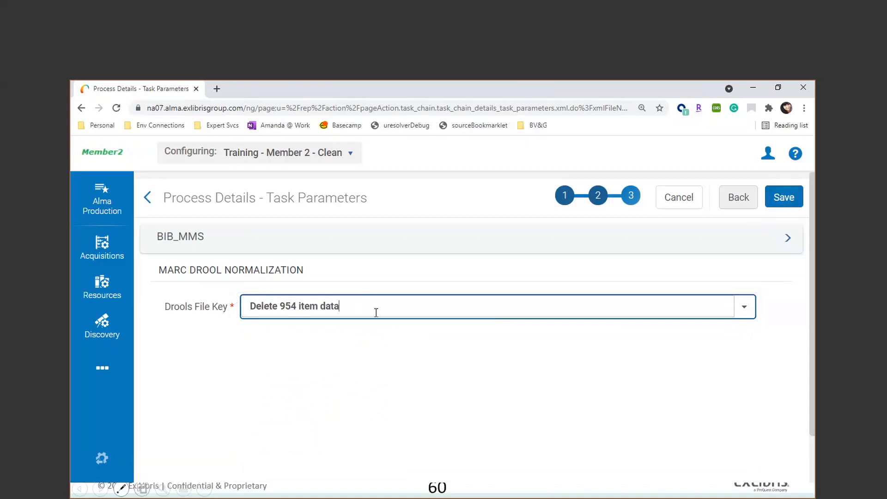
{"action": "left_click", "coordinate": [793, 200]}
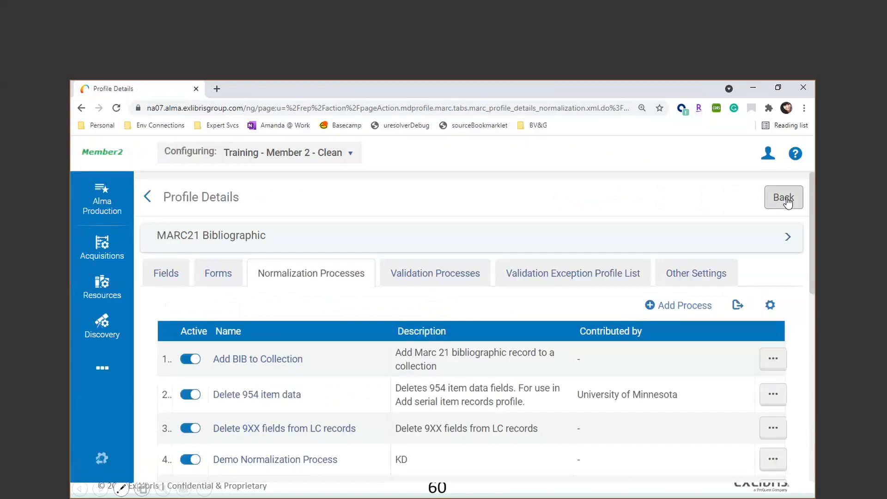
Step: Leave the configuration area and open the Run a Job page from the Admin functions
{"action": "left_click", "coordinate": [108, 457]}
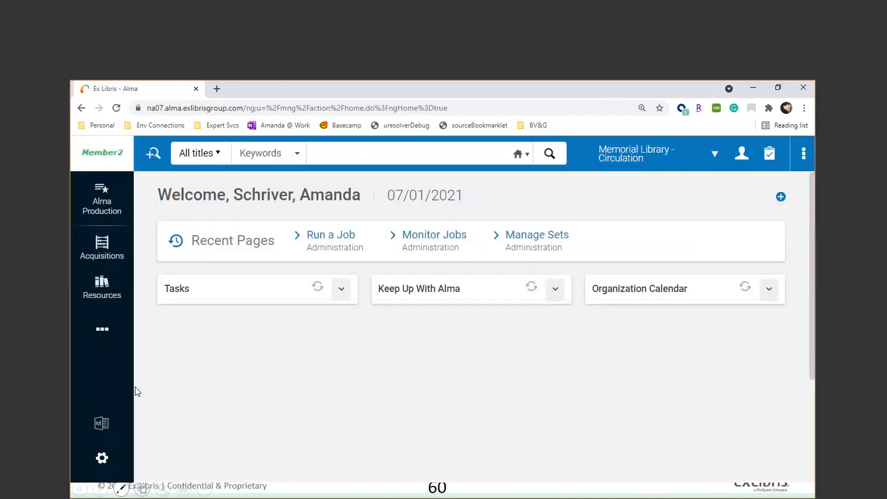
{"action": "left_click", "coordinate": [101, 327]}
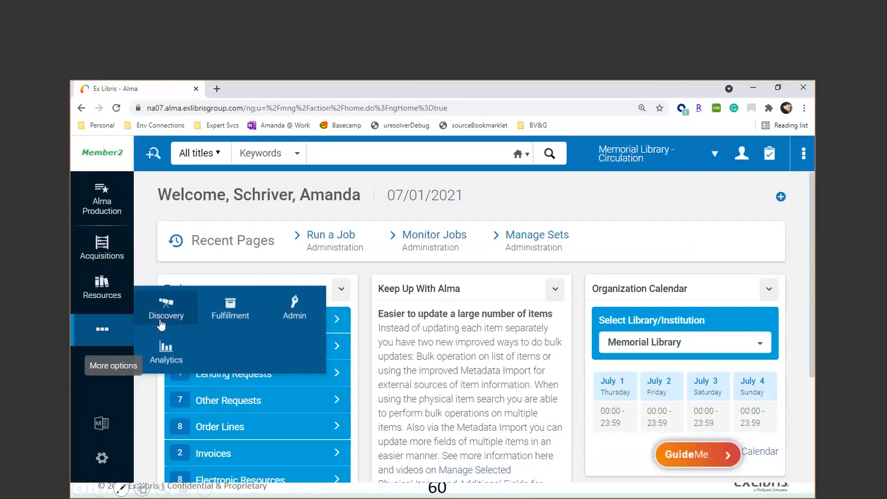
{"action": "left_click", "coordinate": [296, 314]}
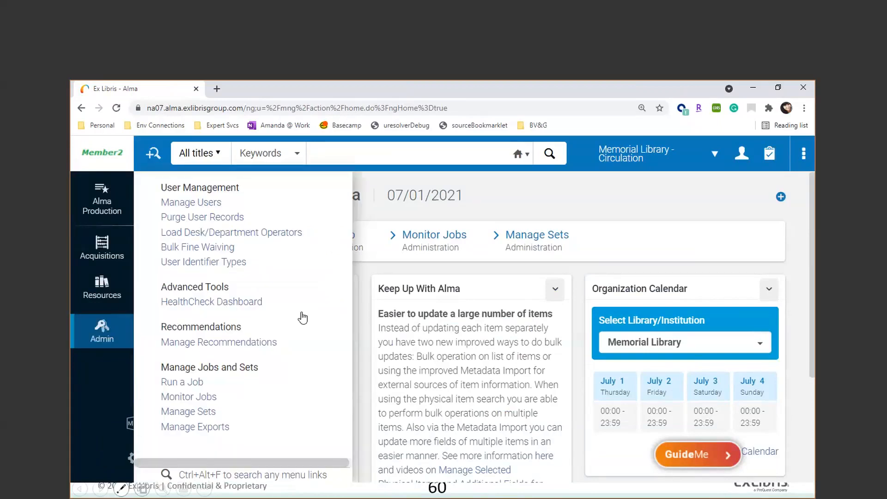
{"action": "left_click", "coordinate": [176, 386]}
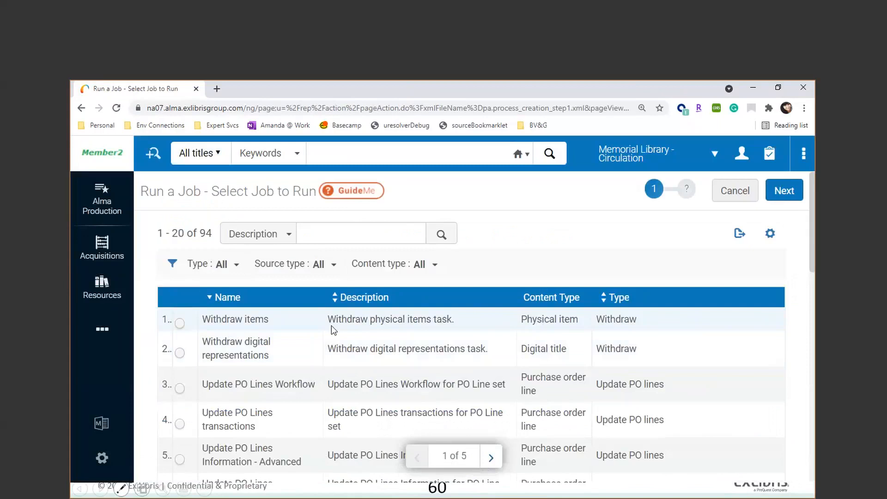
Step: Filter the jobs by the type Marc 21 Bib normalization and select Demo Normalization Process
{"action": "left_click", "coordinate": [222, 263]}
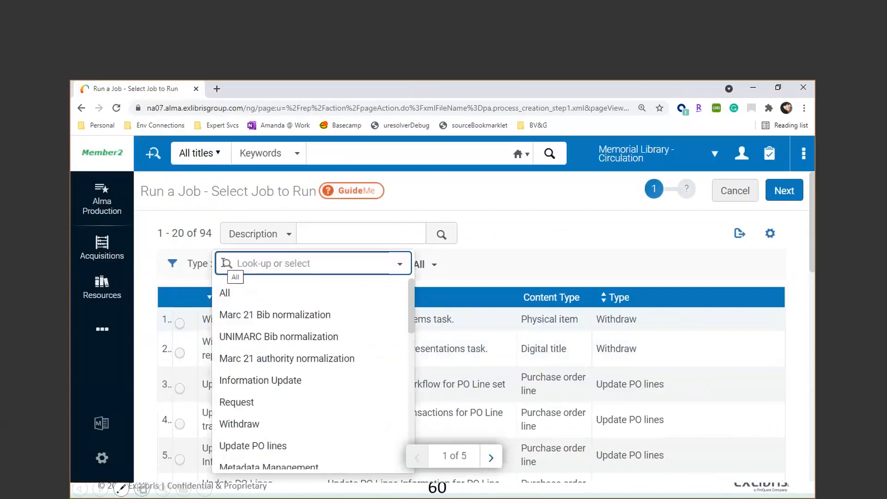
{"action": "left_click", "coordinate": [247, 316]}
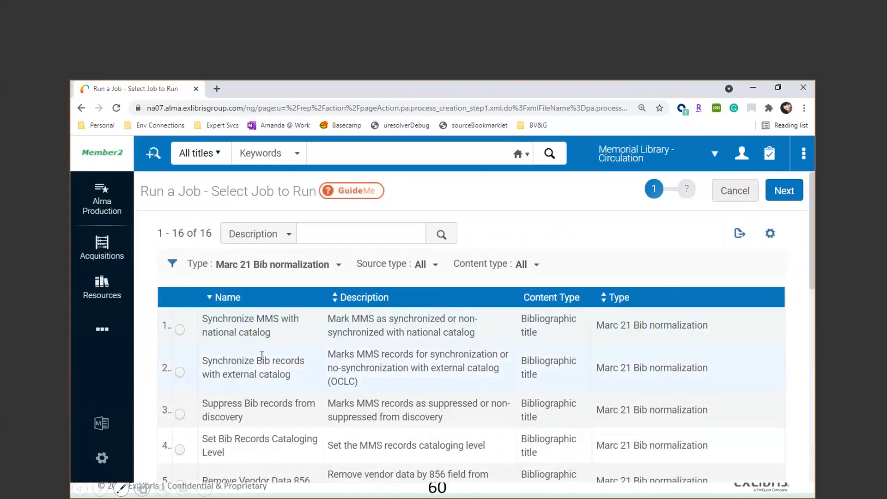
{"action": "scroll", "coordinate": [264, 369], "scroll_direction": "down", "scroll_amount": 3}
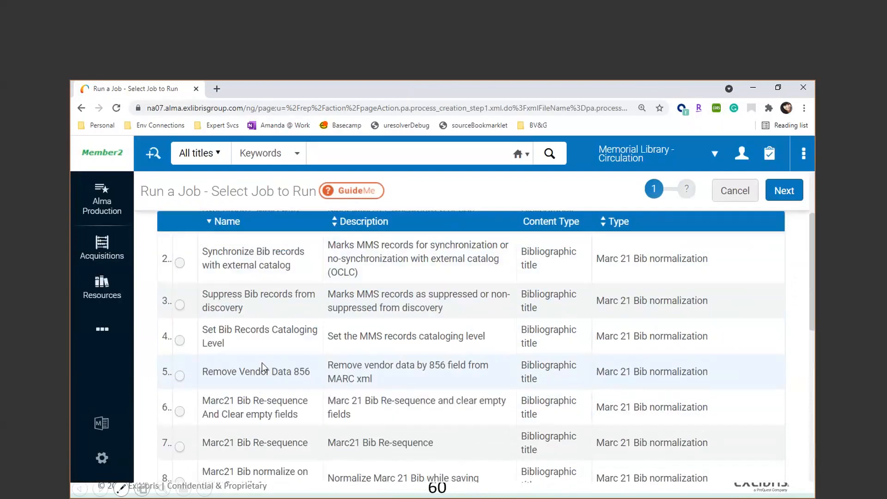
{"action": "scroll", "coordinate": [259, 340], "scroll_direction": "down", "scroll_amount": 1}
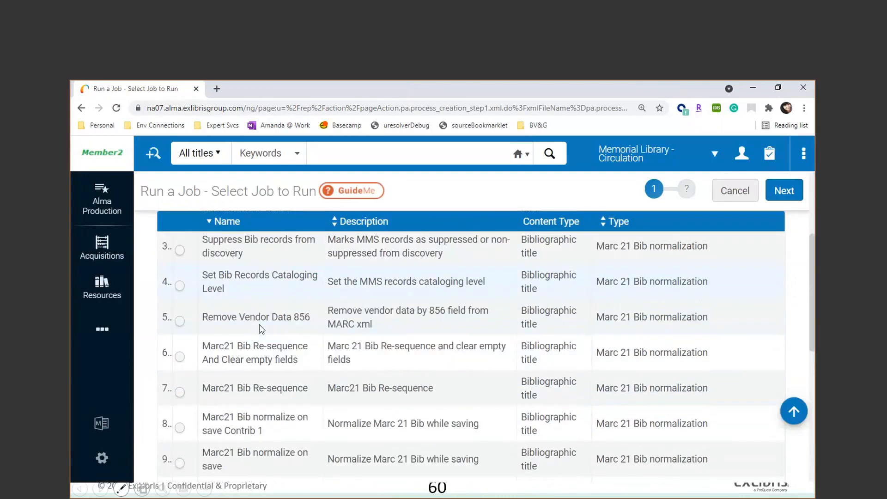
{"action": "scroll", "coordinate": [262, 436], "scroll_direction": "down", "scroll_amount": 1}
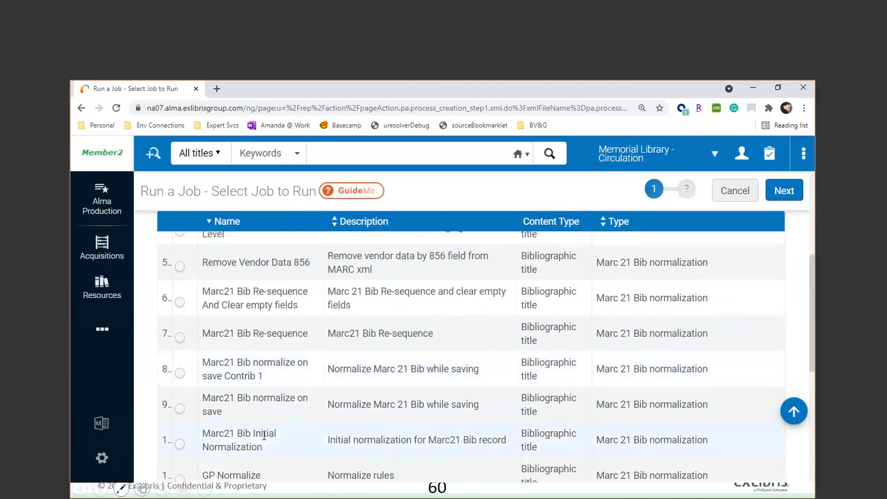
{"action": "scroll", "coordinate": [262, 430], "scroll_direction": "down", "scroll_amount": 1}
{"action": "scroll", "coordinate": [262, 429], "scroll_direction": "down", "scroll_amount": 3}
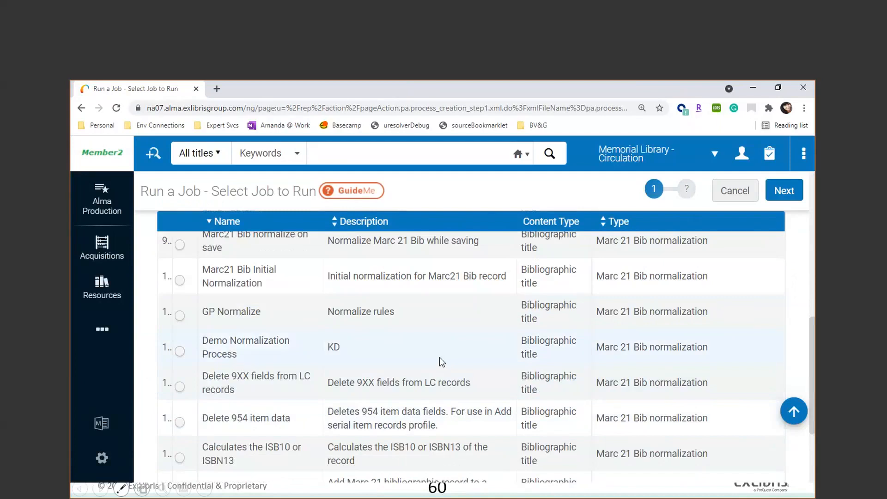
{"action": "left_click", "coordinate": [177, 349]}
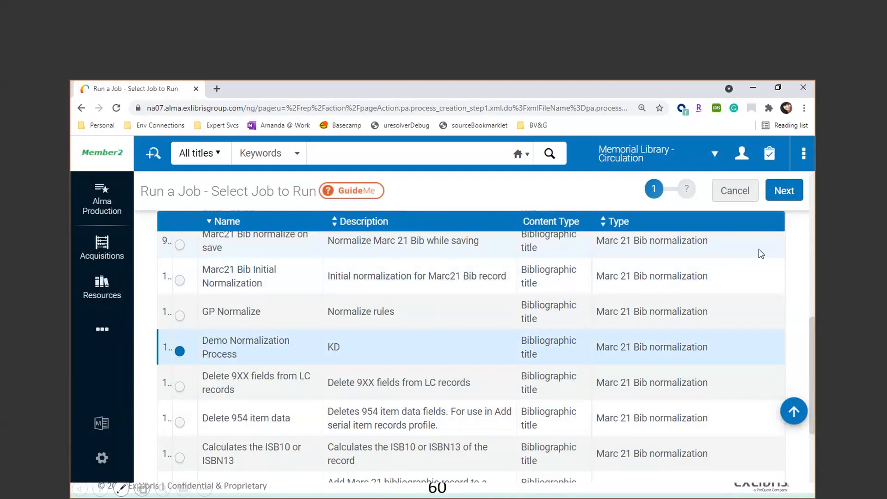
Step: Minimize the browser to return to the slide presentation and advance to the Agenda slide
{"action": "left_click", "coordinate": [754, 88]}
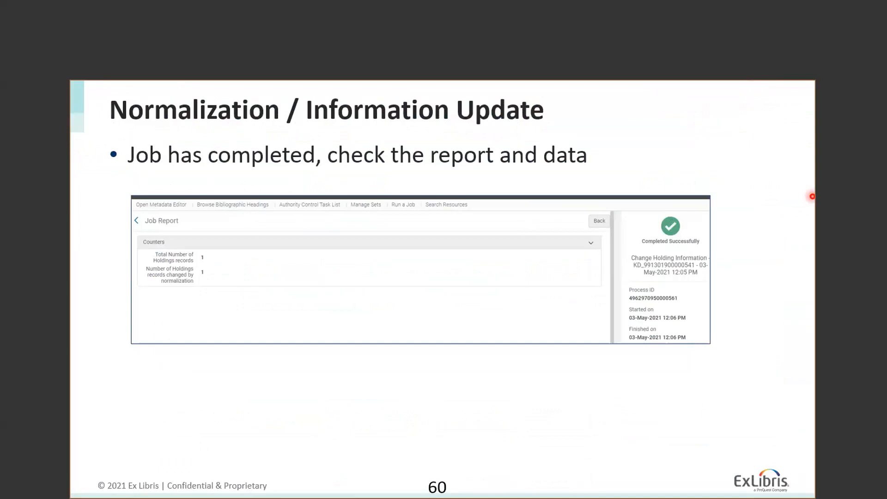
{"action": "key", "text": "Right"}
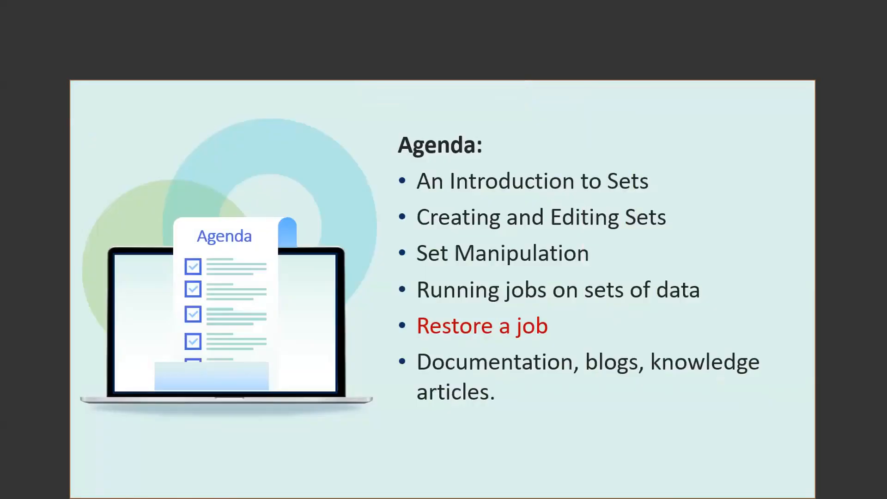